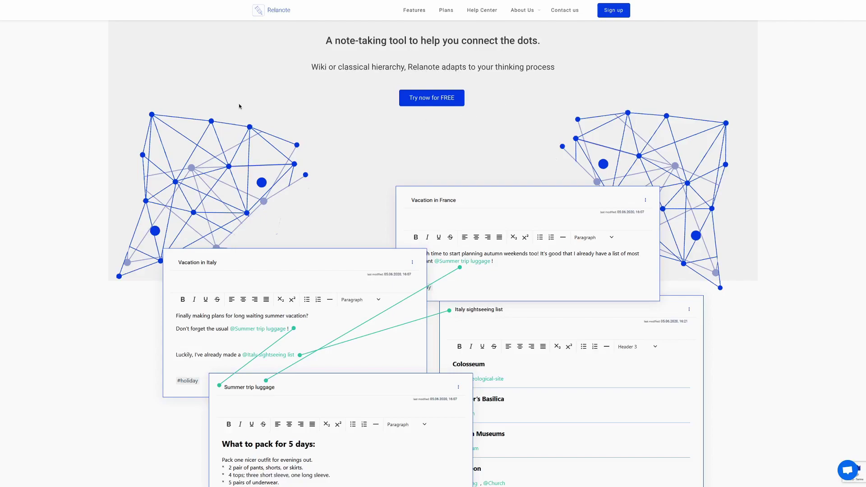
Scroll past the hero banner to Main features: Flexible organization, Easy Links and Graph.
scroll(239, 106, "down", 1)
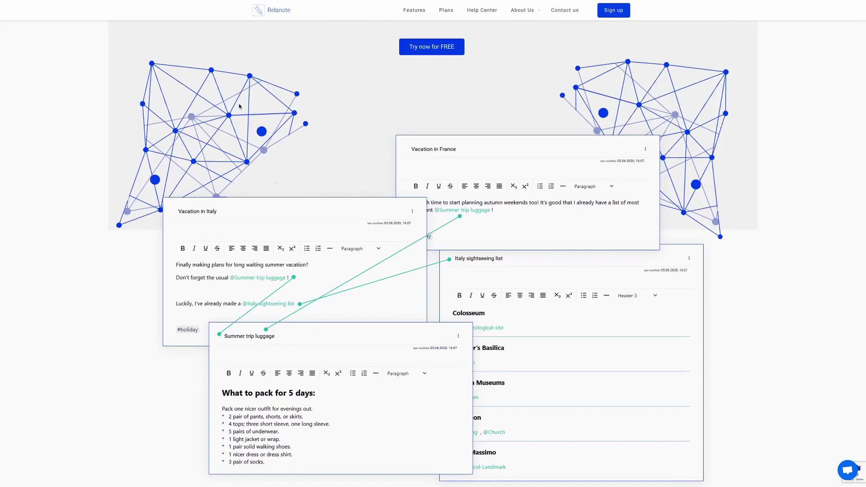
scroll(239, 105, "down", 1)
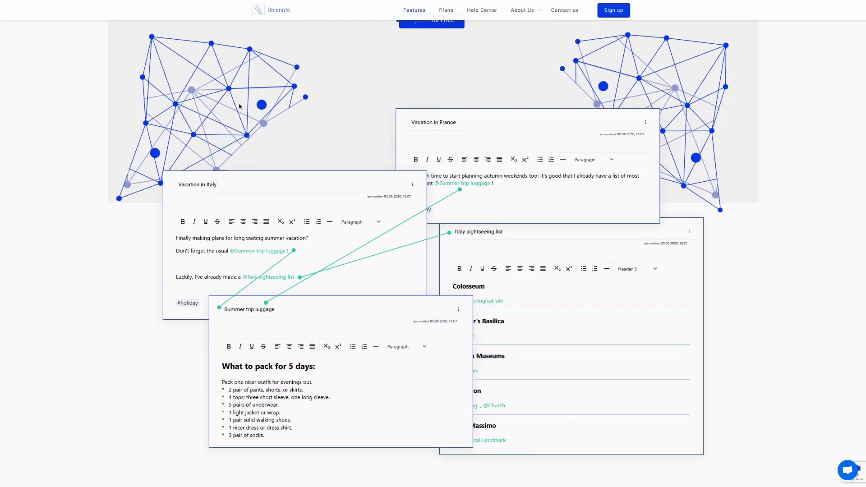
scroll(240, 106, "down", 1)
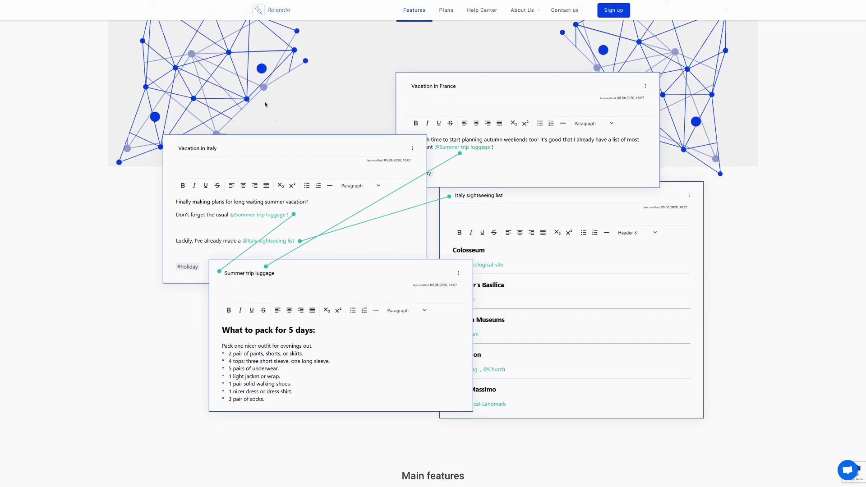
scroll(265, 103, "down", 1)
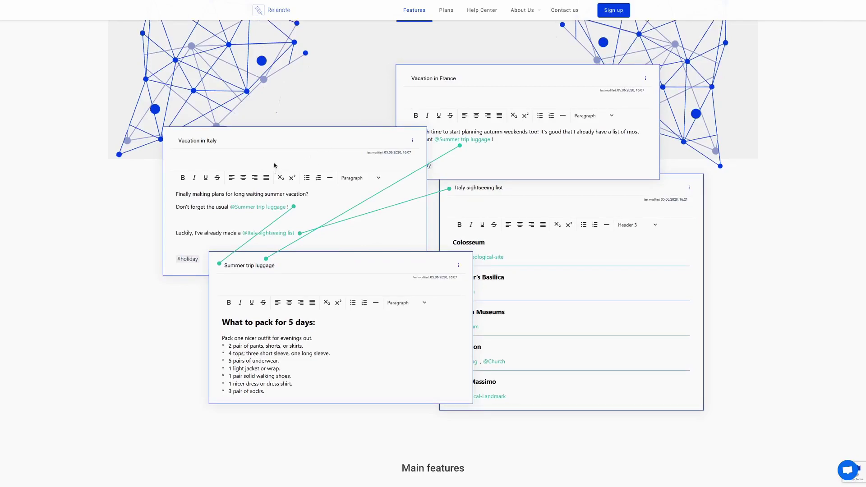
scroll(274, 168, "down", 1)
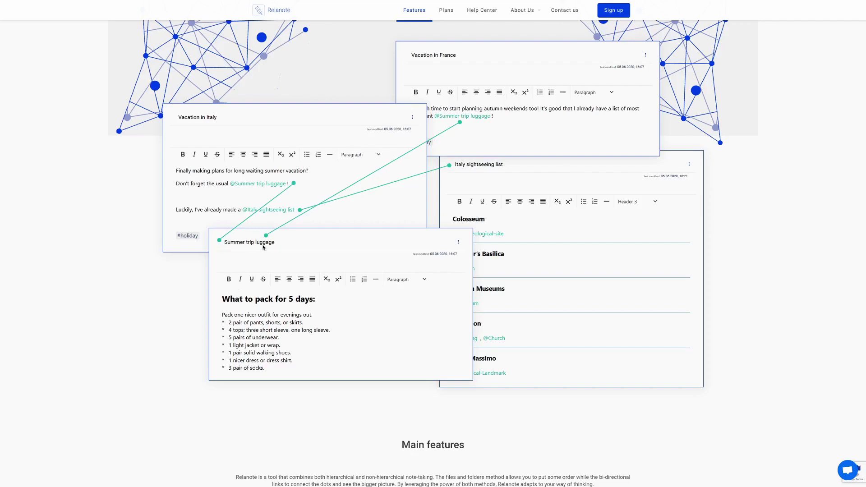
scroll(263, 247, "down", 2)
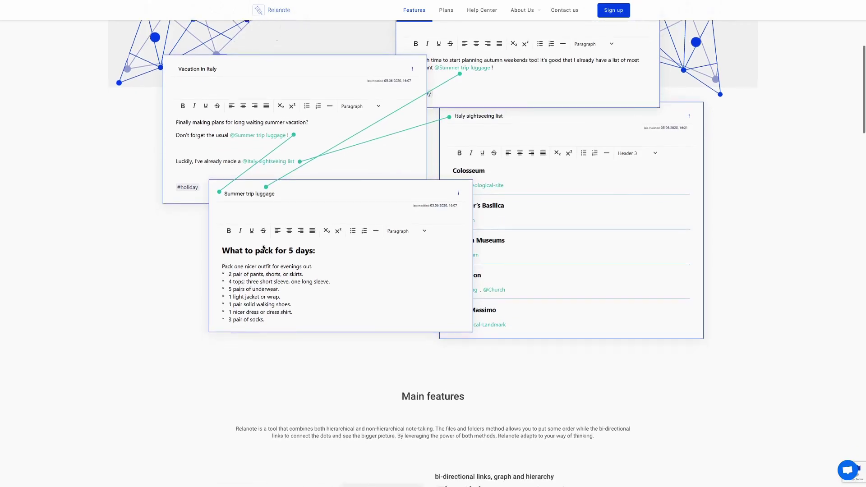
scroll(396, 131, "down", 7)
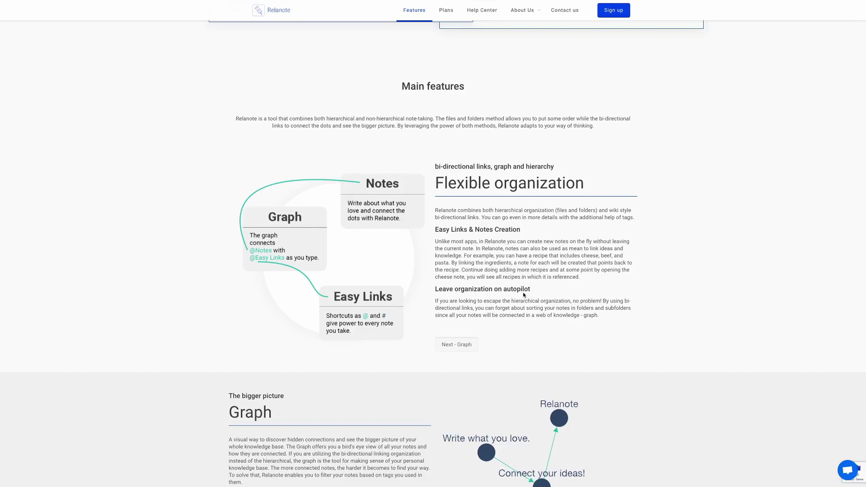
Scroll down to the Graph section and the closed-beta Full encryption feature.
scroll(375, 238, "down", 5)
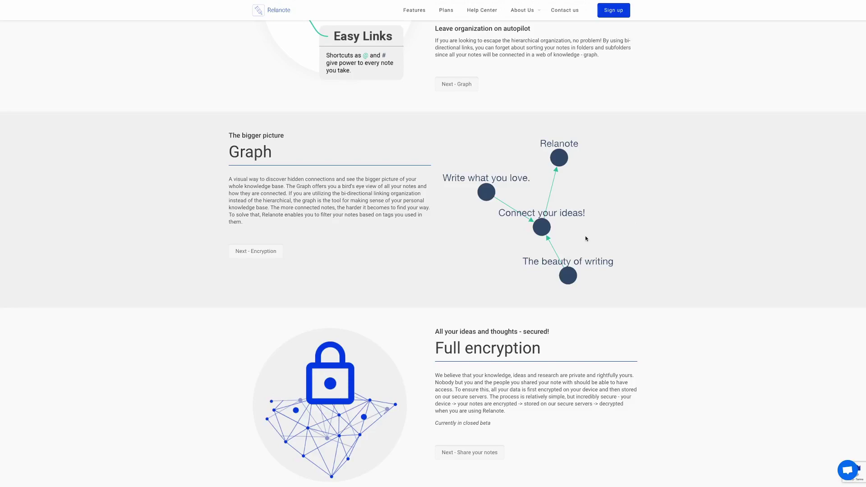
Scroll past Share notes and Dark theme to the Upcoming features grid of imports, exports, templates and extensions.
scroll(484, 237, "down", 3)
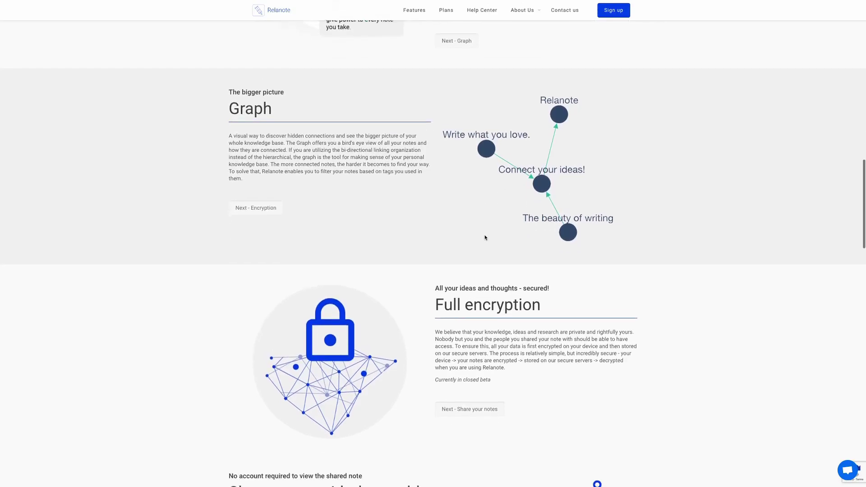
scroll(485, 237, "down", 1)
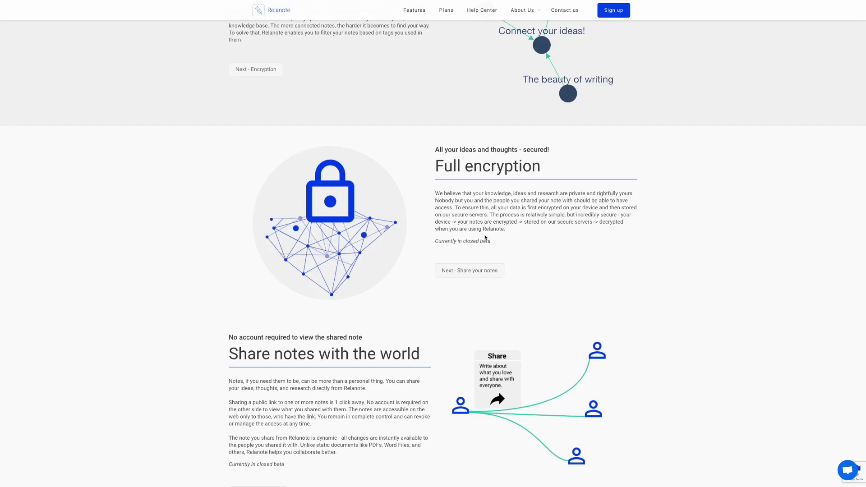
scroll(485, 238, "down", 1)
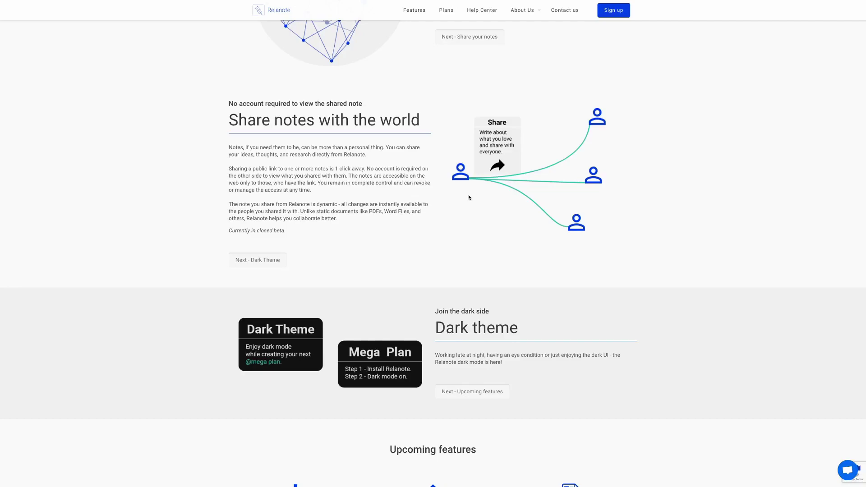
scroll(469, 197, "down", 2)
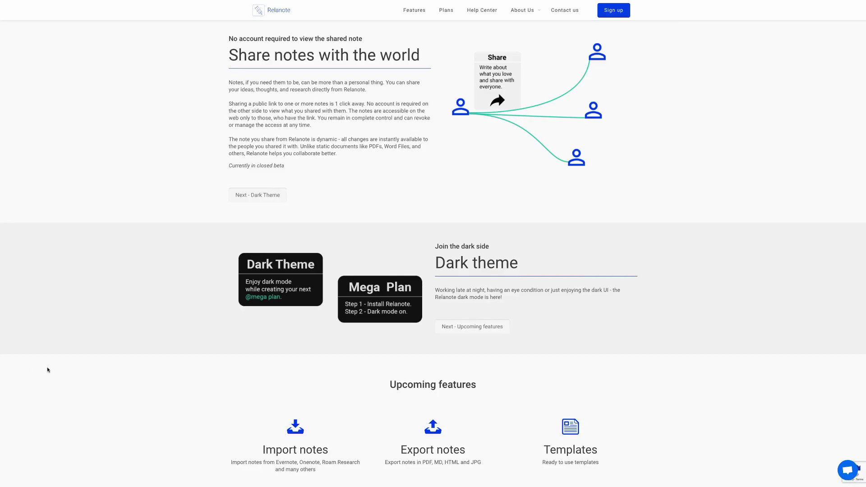
scroll(48, 369, "down", 2)
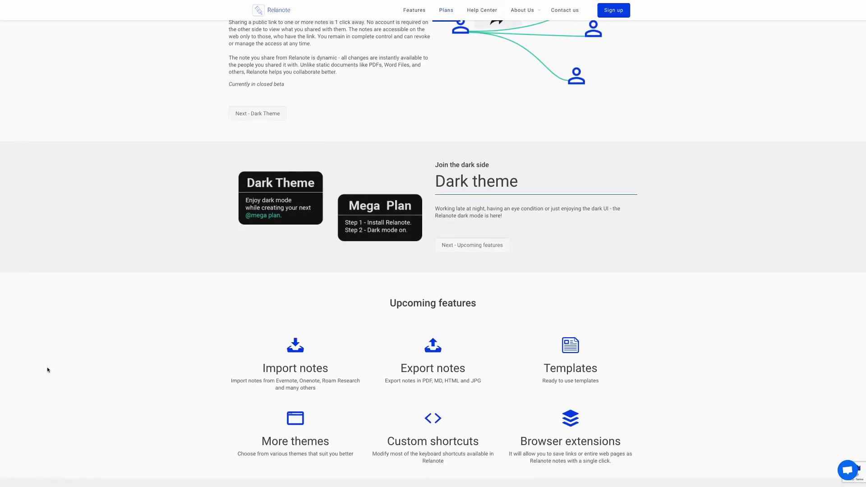
Scroll through the Plans and Available on sections to the bottom of the page.
scroll(47, 369, "down", 3)
scroll(48, 369, "down", 2)
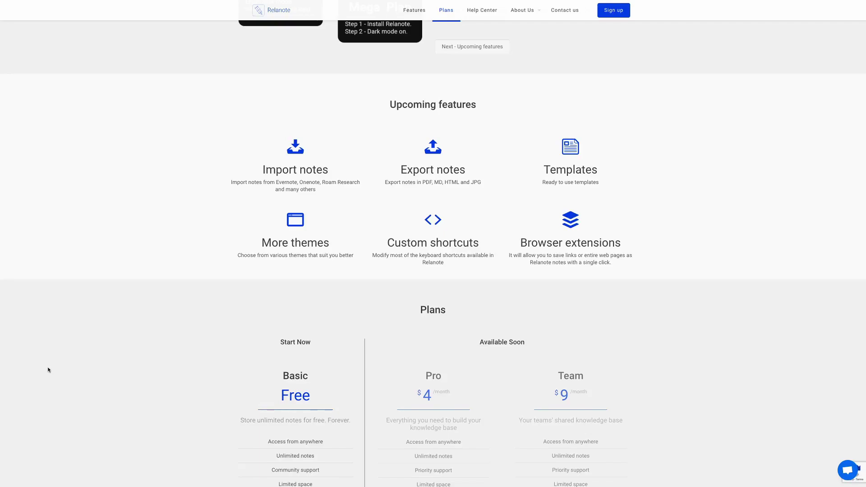
scroll(48, 370, "down", 1)
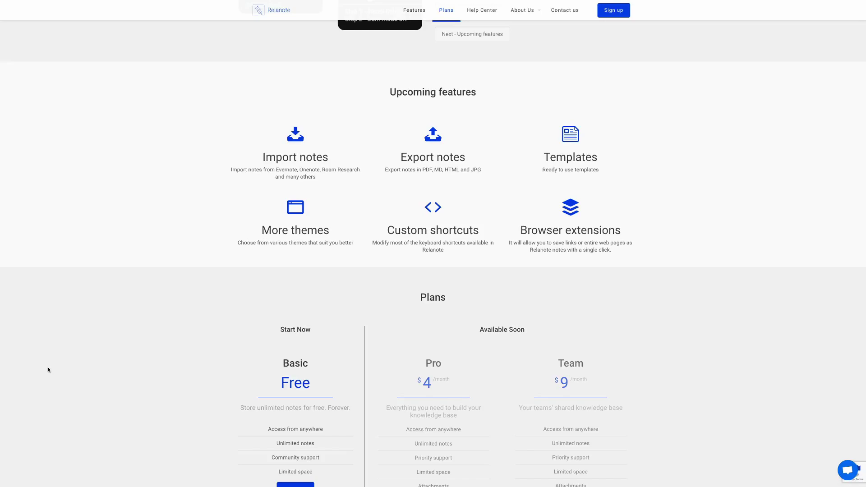
scroll(48, 370, "down", 2)
scroll(48, 370, "down", 1)
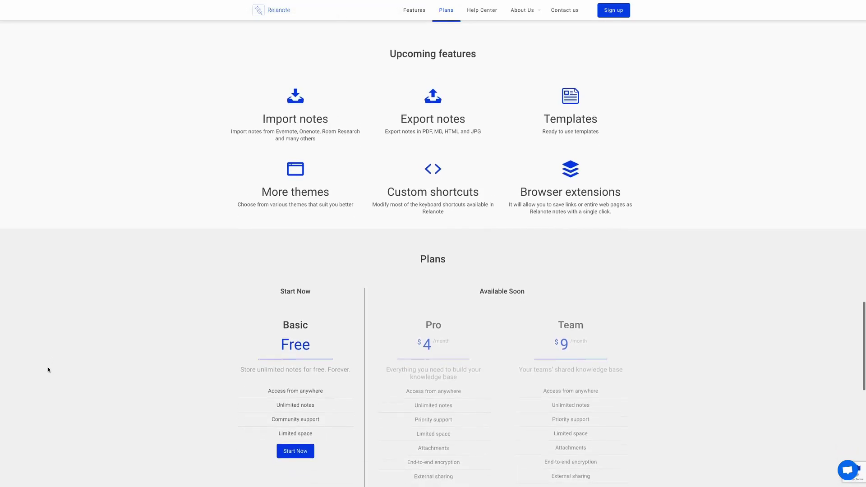
scroll(49, 369, "down", 2)
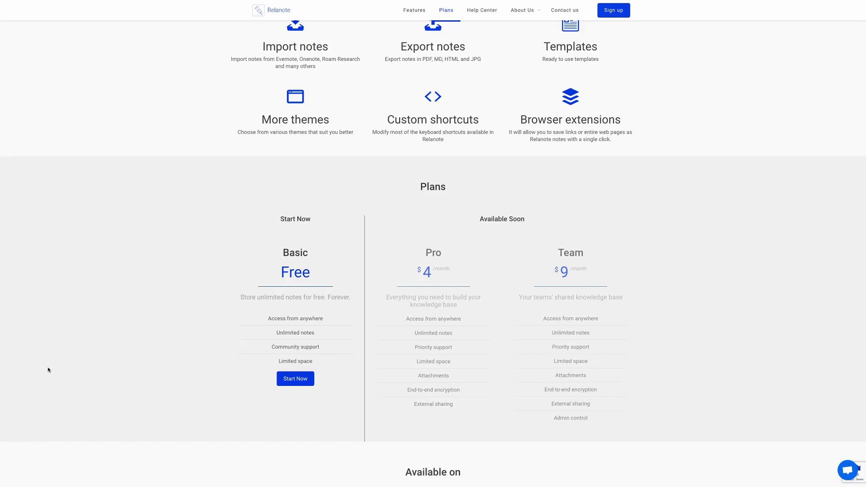
scroll(48, 370, "down", 1)
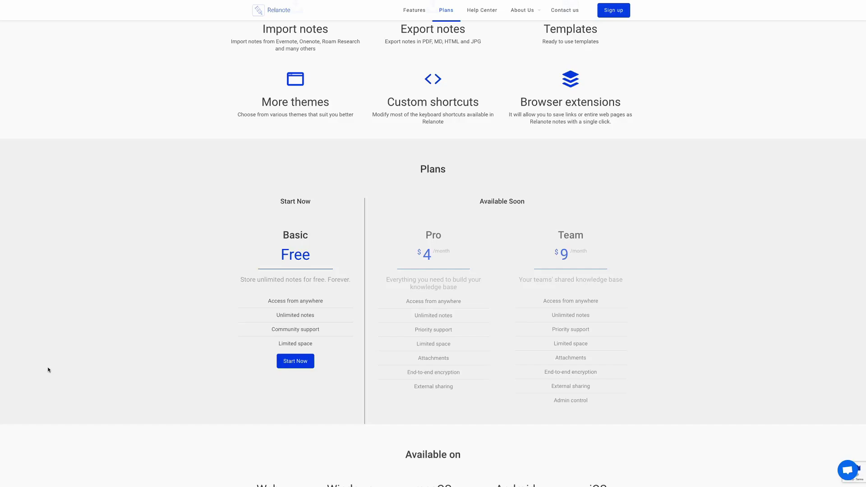
scroll(48, 370, "down", 4)
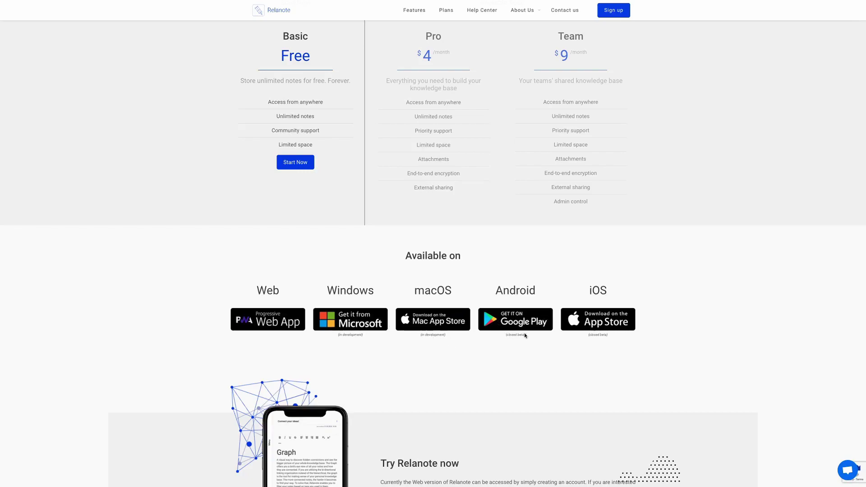
scroll(314, 297, "down", 2)
scroll(314, 297, "down", 3)
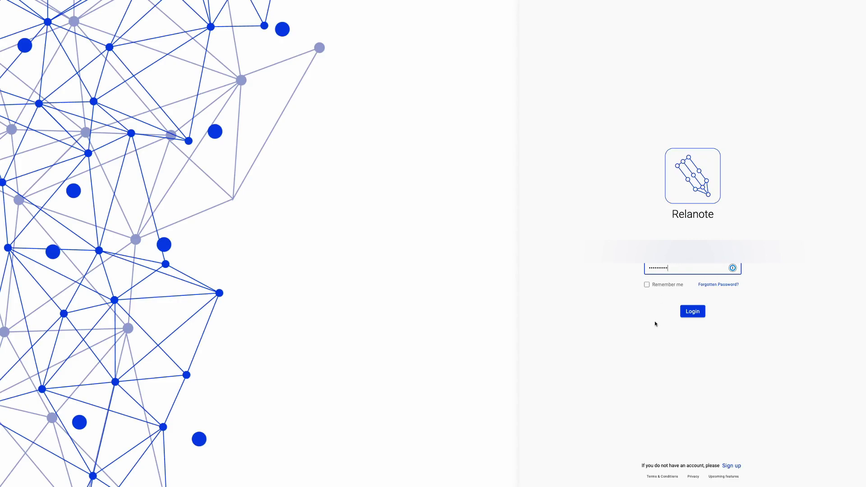
Log in and load the notes list showing Wireless Keyboards, PC Building Shopping List and CPU.
left_click(692, 311)
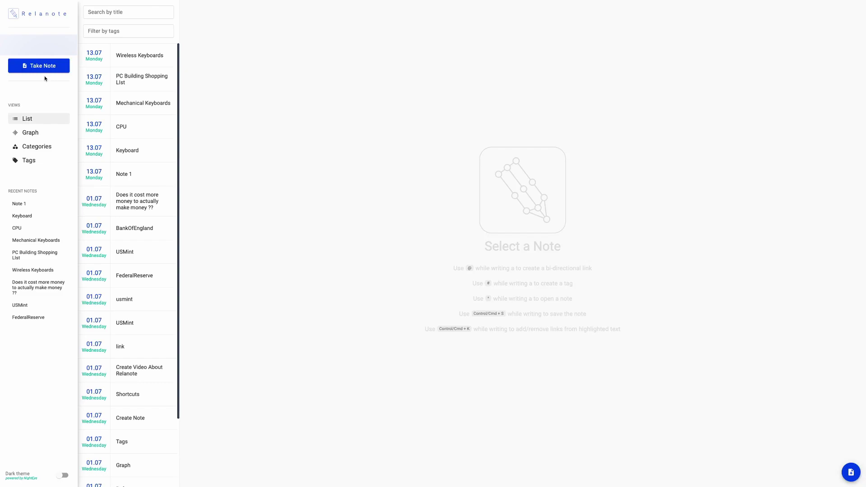
Start a new note titled 'Relanote Video'.
left_click(39, 69)
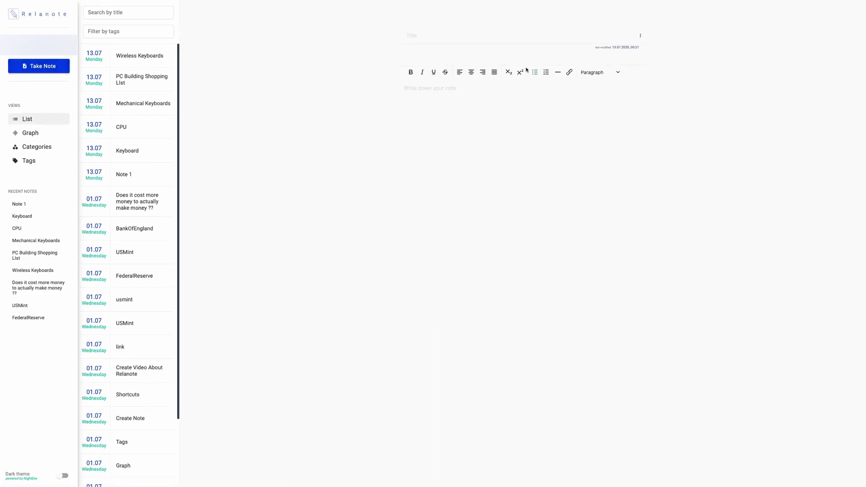
left_click(420, 38)
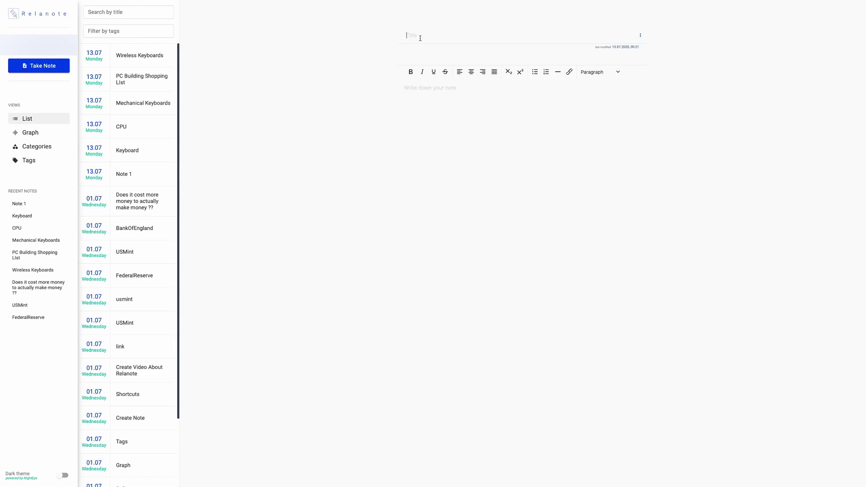
type("Relanote Video")
Write 'This note is to highlight the things I need to do for the video' and save.
left_click(404, 87)
type("This note is ")
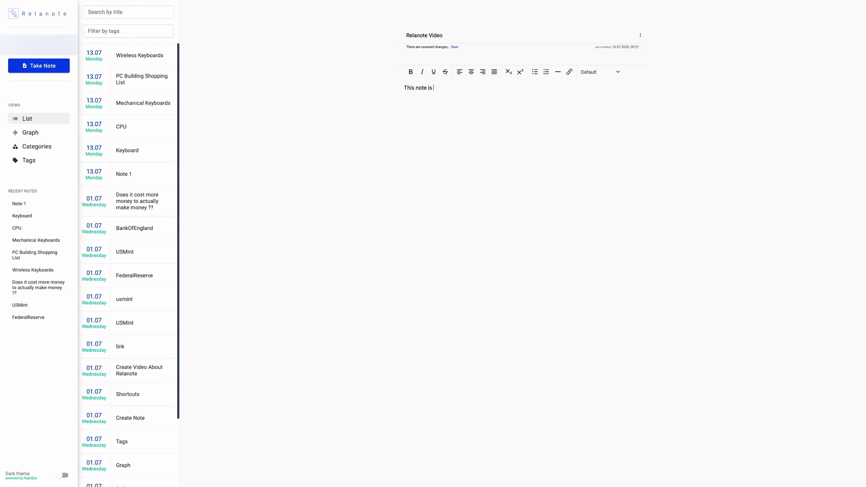
type("to highlight the things I need to do for the video.")
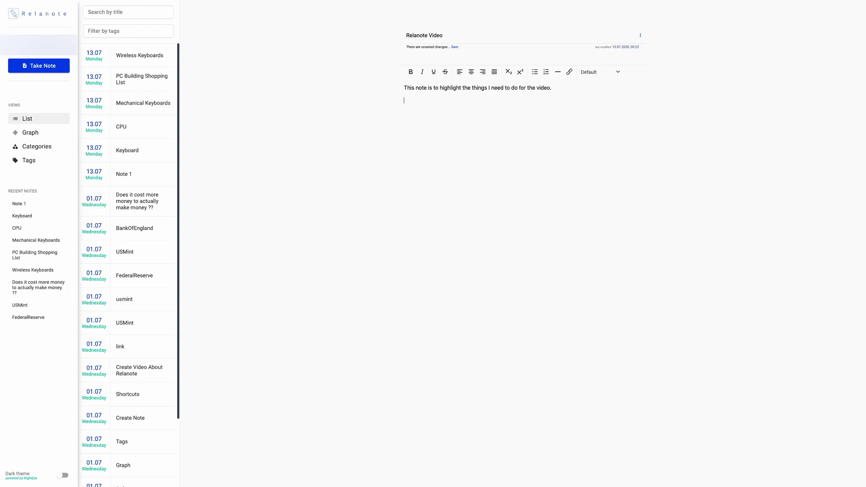
key("ctrl+s")
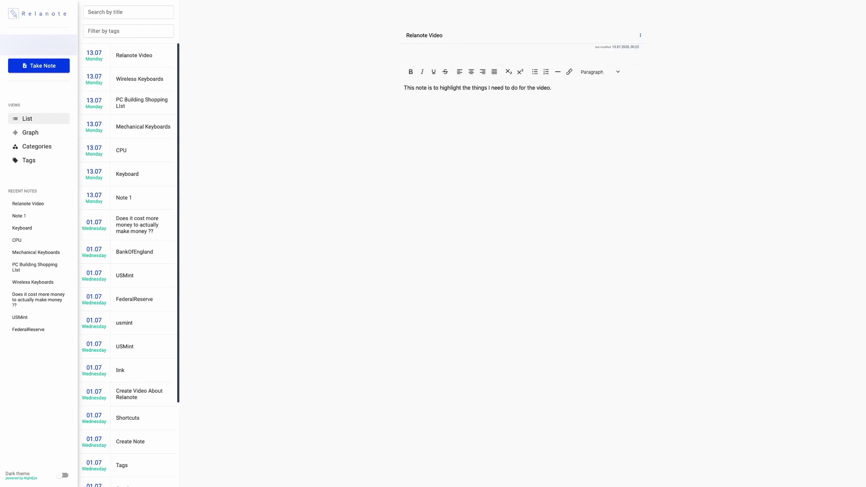
Add task lines Write Script, Record Video and Edit Video below the sentence.
left_click(408, 106)
type("Write Script")
key("Return")
type("Record Video")
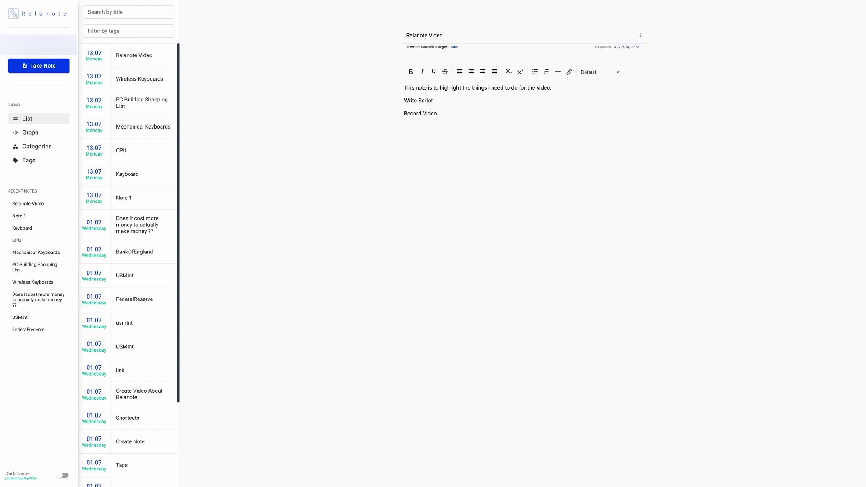
key("Return")
type("Edit Video")
type("@")
type("Aud")
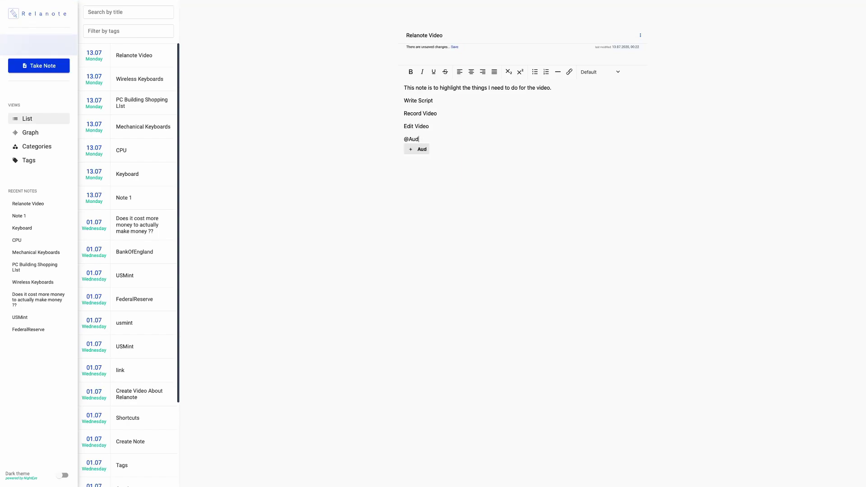
type("io St")
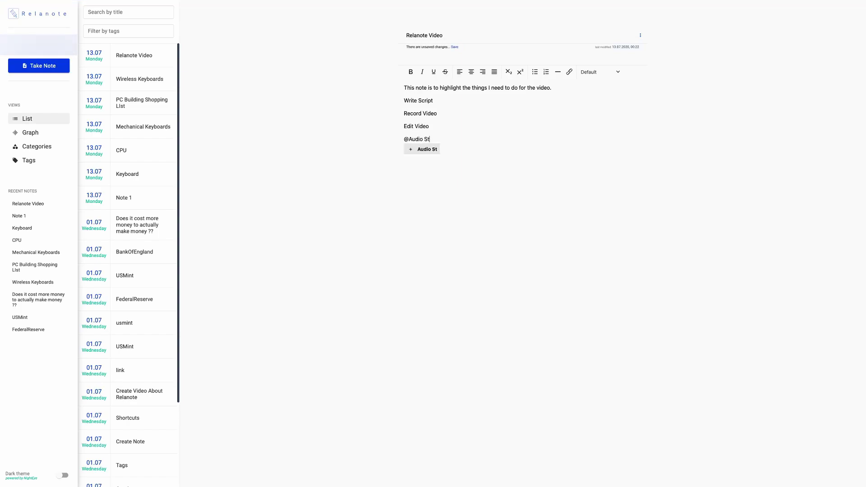
key("BackSpace")
type("et")
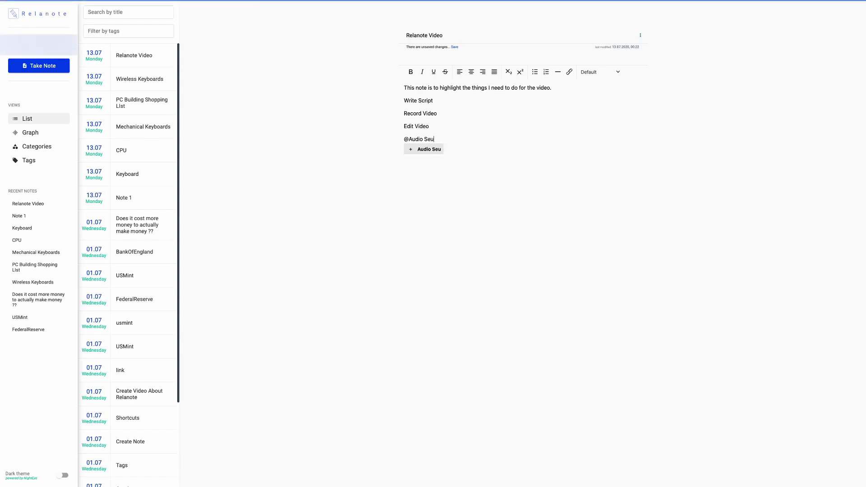
type("up")
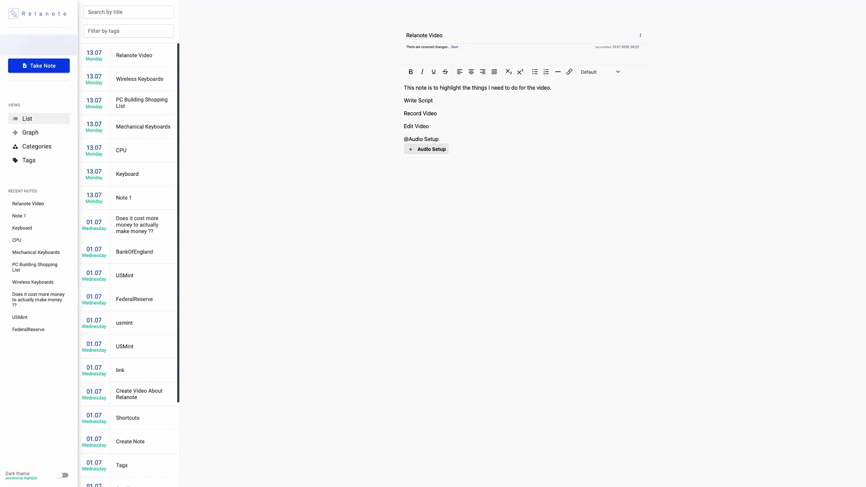
key("Return")
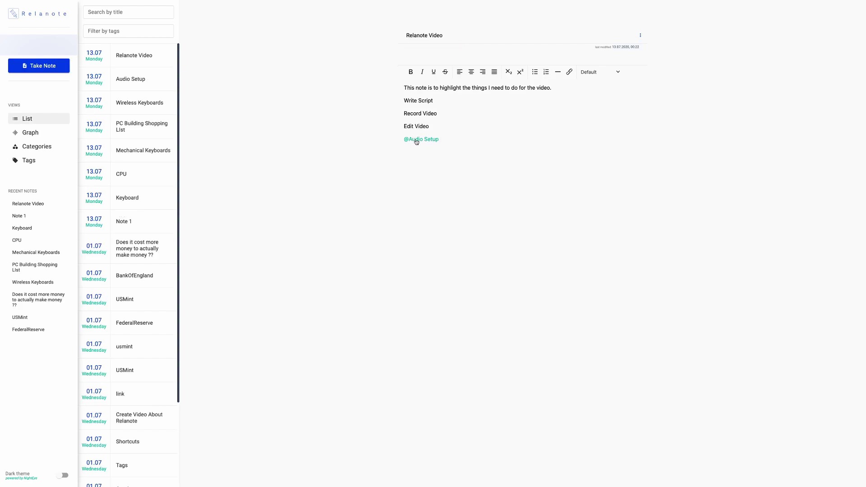
left_click(416, 139)
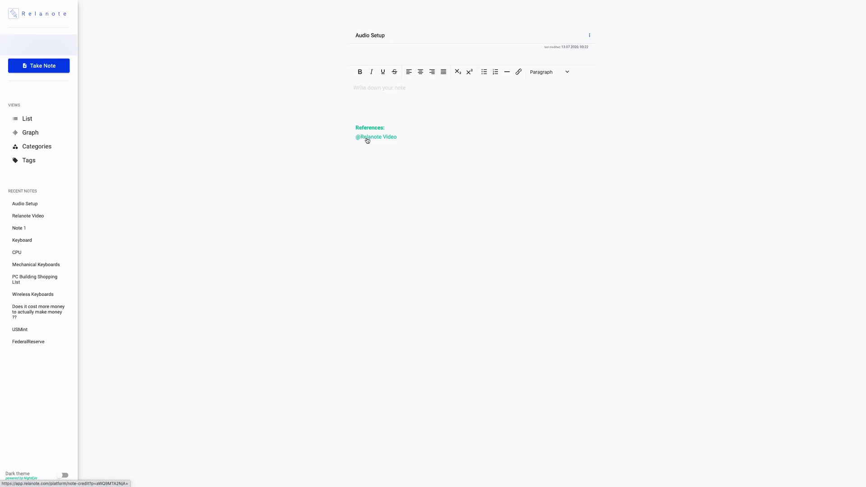
Write the lines 'Ensure USB Mic is plugged in' and 'Ensure it is not muted' in Audio Setup.
left_click(367, 89)
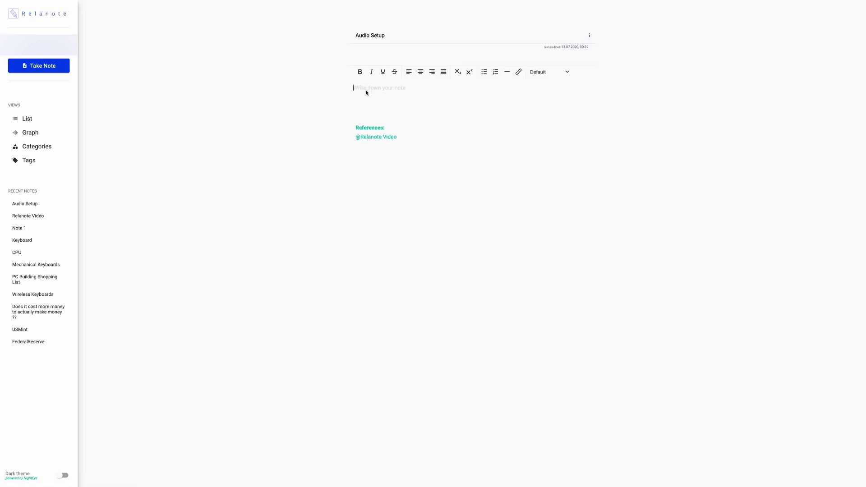
type("Ensure USB Mic is plugged in")
key("Return")
type("Enus")
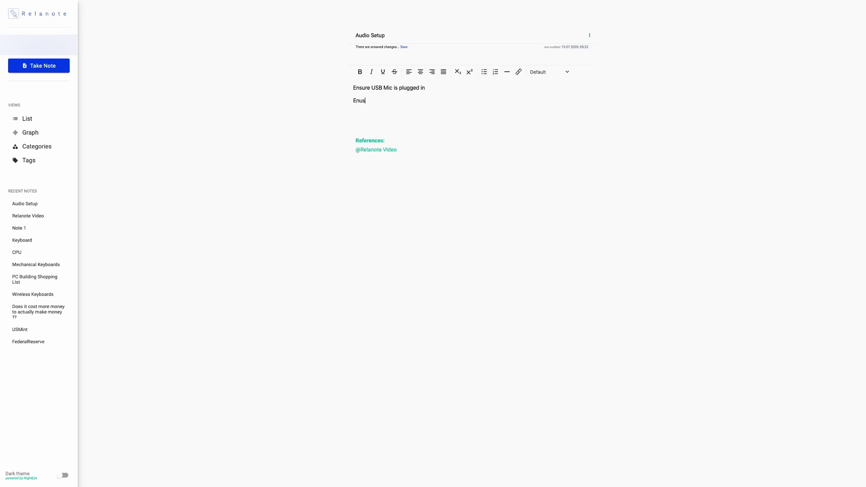
type("rre it is not muted")
key("BackSpace")
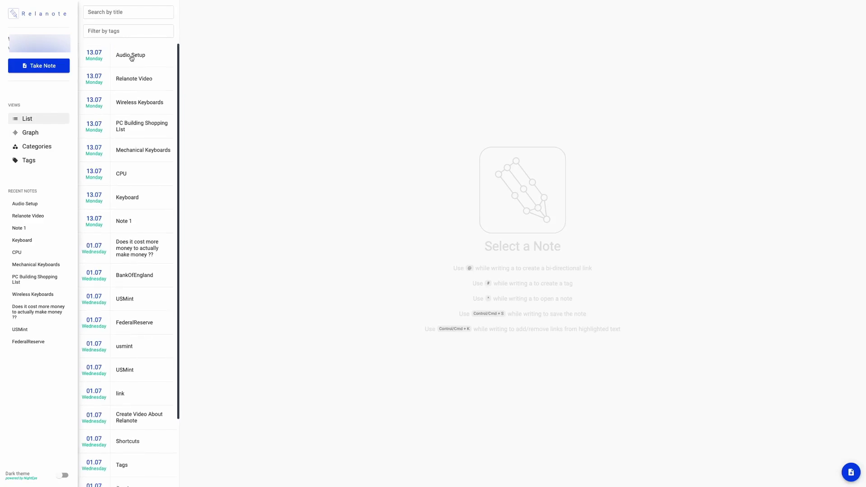
Review Relanote Video and Audio Setup, then create and save a note titled 'Create First Coding Video'.
left_click(130, 82)
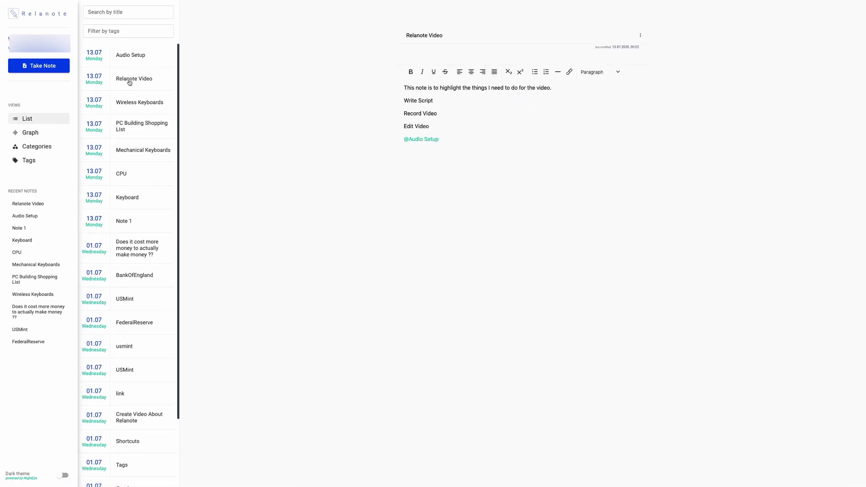
left_click(133, 67)
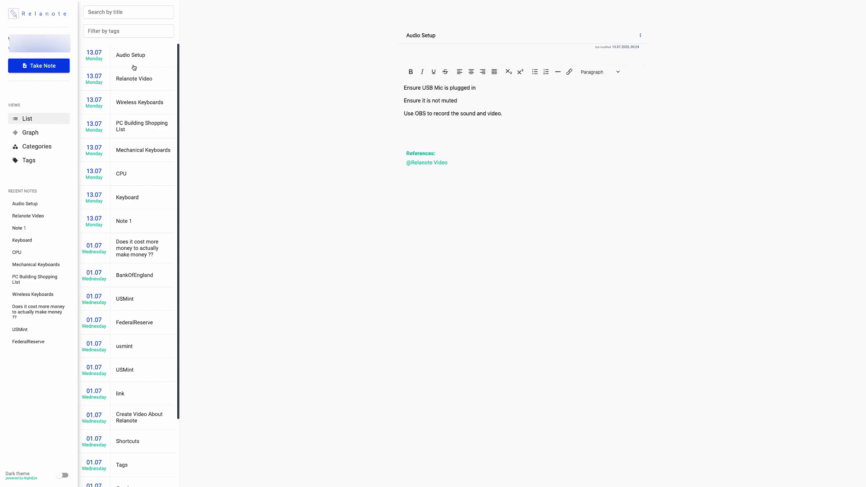
left_click(48, 66)
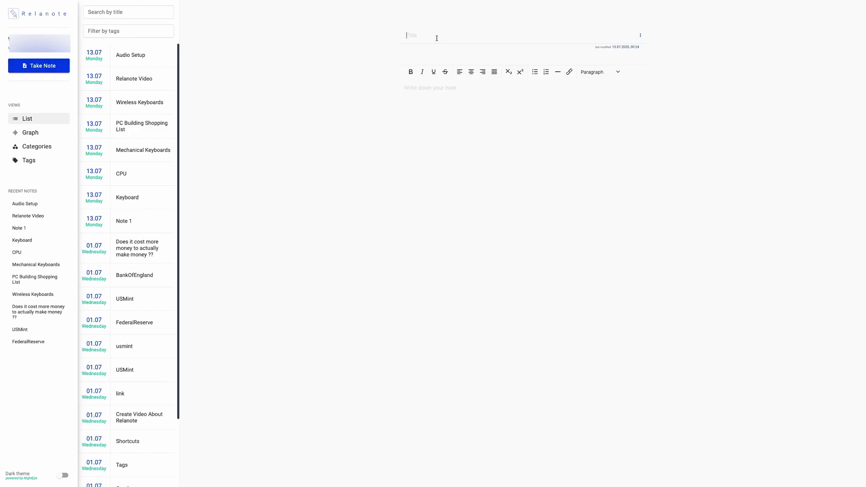
type("Create First Coding Video")
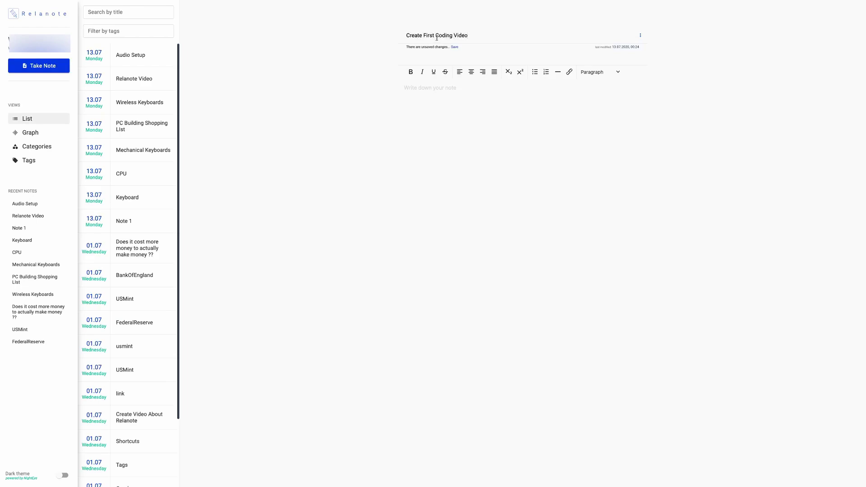
left_click(454, 47)
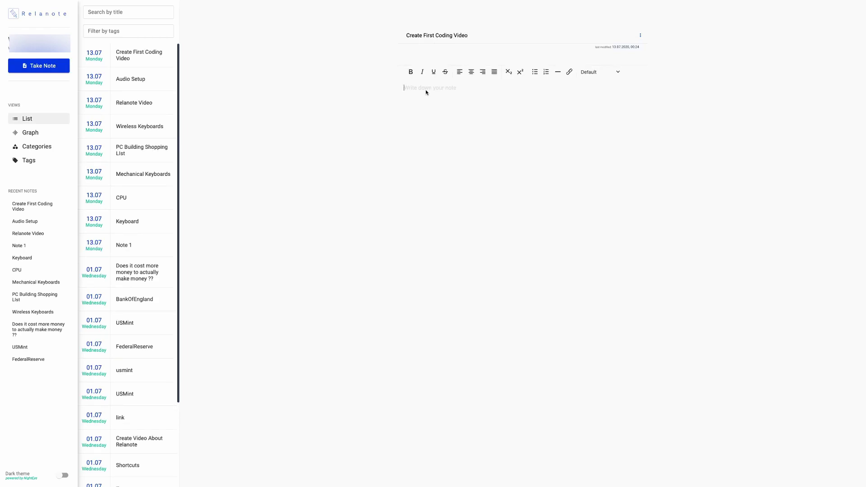
Type to-dos about needing a topic, a script, Record Video and Edit Video.
type("Wha")
key("BackSpace")
key("BackSpace")
type("e nr")
type("ed a tp")
key("BackSpace")
type("opic and th")
key("BackSpace")
key("BackSpace")
key("BackSpace")
key("BackSpace")
key("BackSpace")
key("BackSpace")
type("We need ")
type("a script ")
type("Record Video ")
type("Edit ")
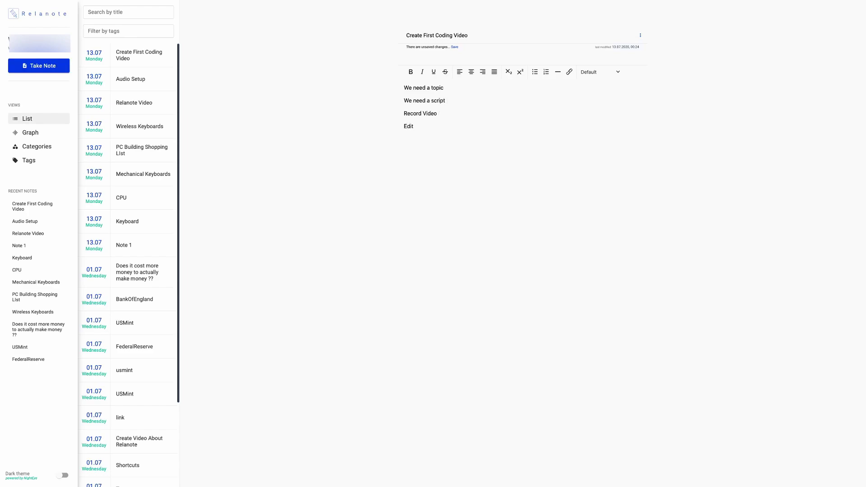
type("Video")
key("Return")
type("@Aud")
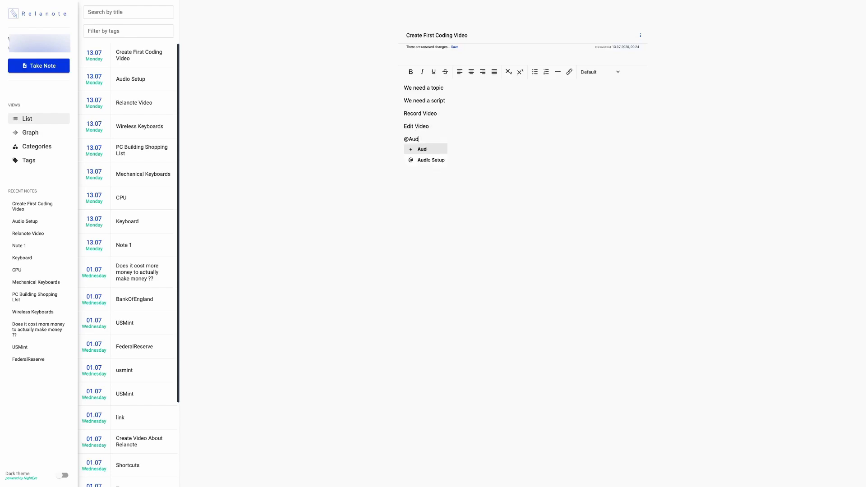
left_click(430, 163)
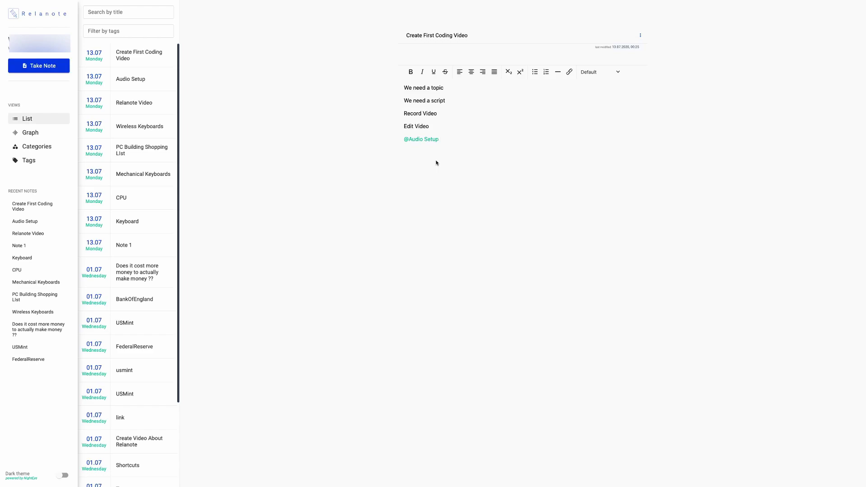
left_click(420, 140)
left_click(421, 140)
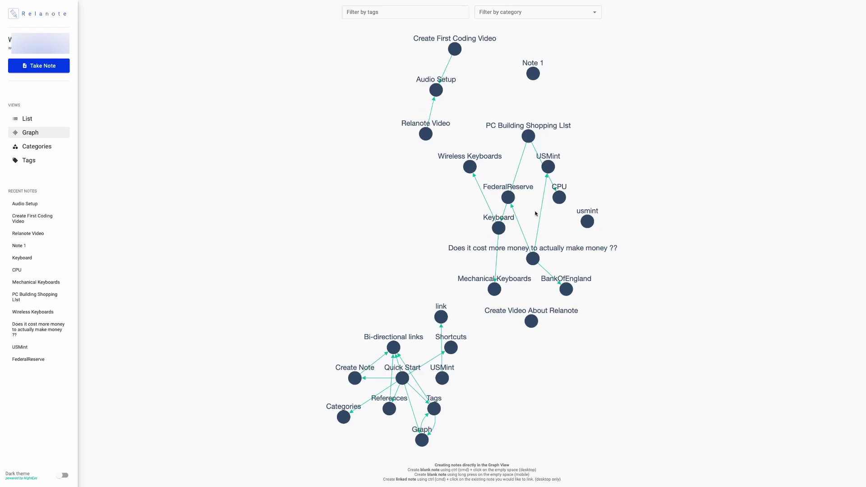
left_click_drag(536, 252, 636, 253)
left_click_drag(464, 159, 406, 162)
left_click_drag(494, 219, 442, 208)
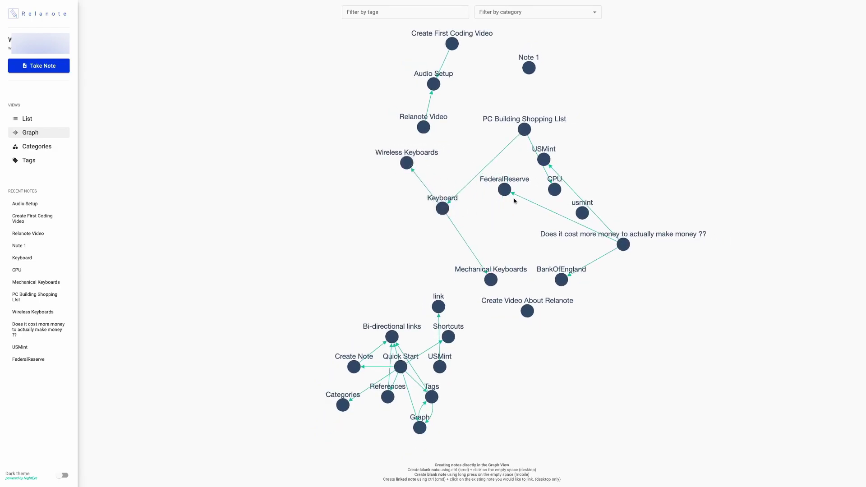
left_click_drag(524, 131, 463, 137)
Settle the CPU, Mechanical Keyboards, Wireless Keyboards and PC Building Shopping List nodes into a compact cluster.
left_click_drag(555, 191, 483, 210)
left_click_drag(461, 137, 452, 155)
left_click_drag(492, 281, 482, 241)
left_click_drag(408, 164, 407, 171)
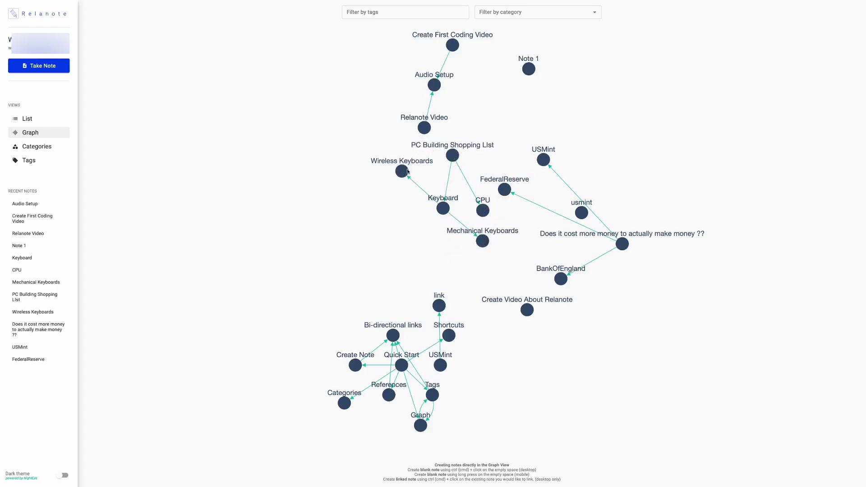
left_click_drag(452, 155, 436, 160)
left_click_drag(482, 211, 479, 214)
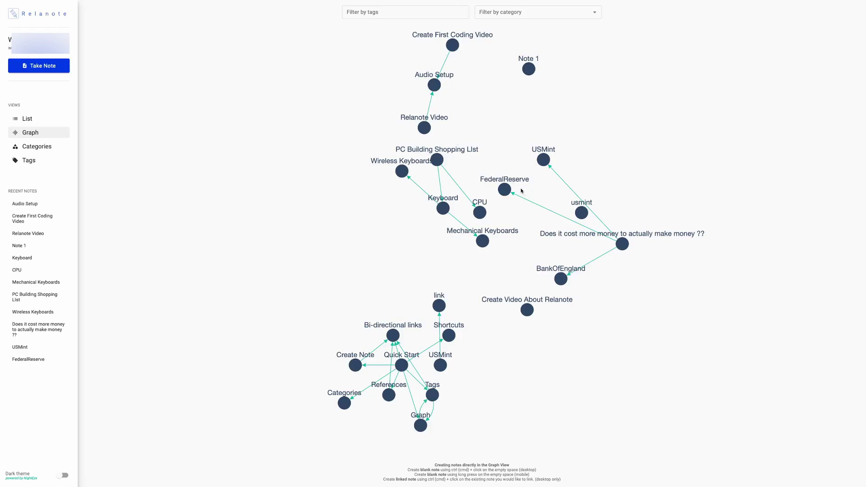
Filter the graph to the TechShizzle Stuff category, then clear that filter.
left_click(381, 15)
left_click(560, 18)
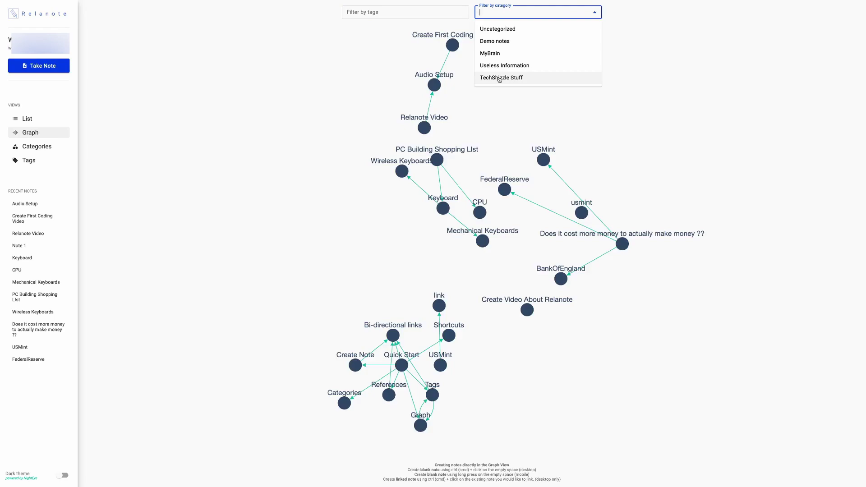
left_click(499, 79)
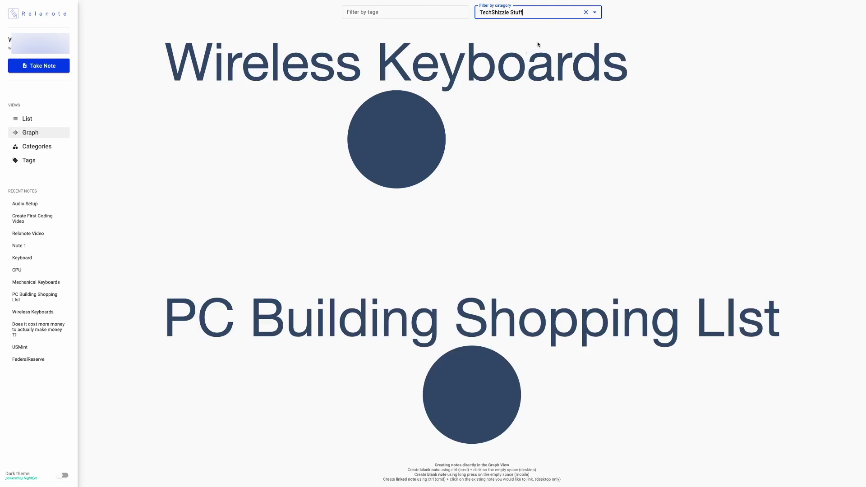
left_click(585, 12)
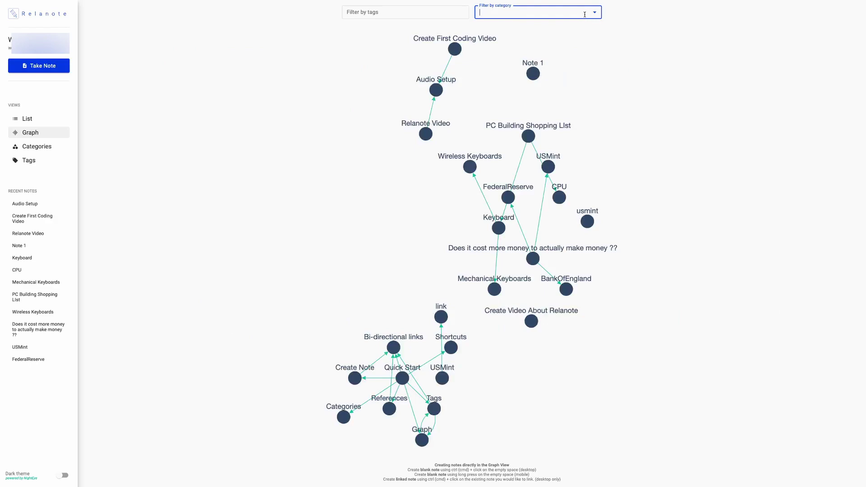
Filter the graph by the #money tag, then switch to the Categories view.
left_click(420, 14)
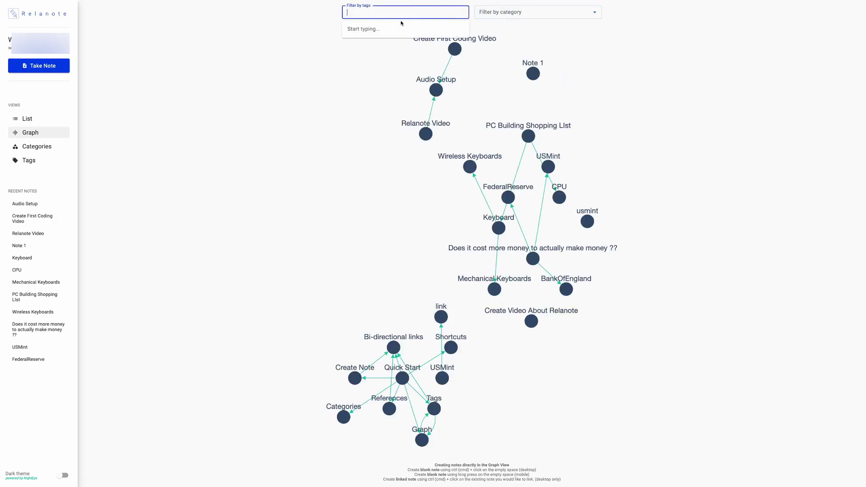
type("mon")
left_click(364, 29)
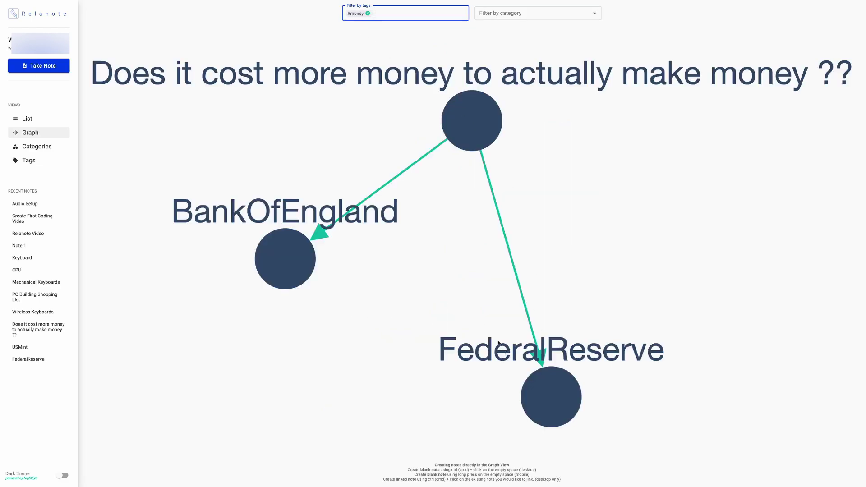
left_click(25, 147)
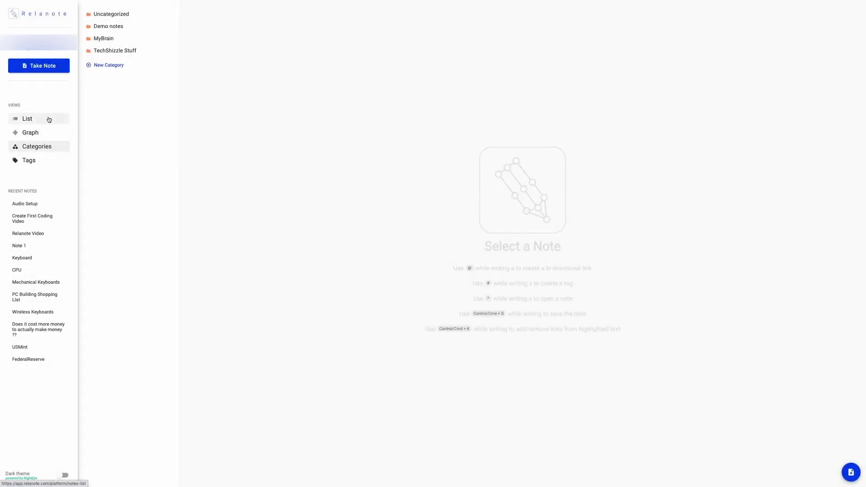
Return to the full notes List from the sidebar.
left_click(49, 119)
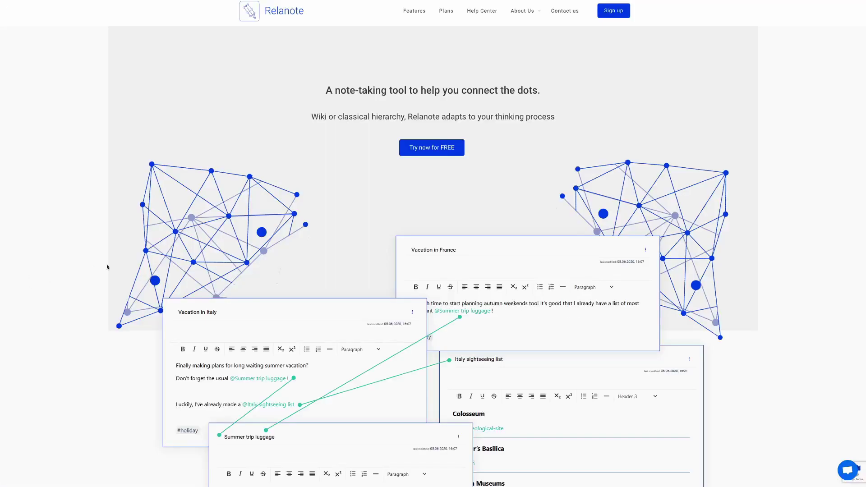
Scroll the homepage past features, plans and platforms down to the footer links.
scroll(107, 267, "down", 10)
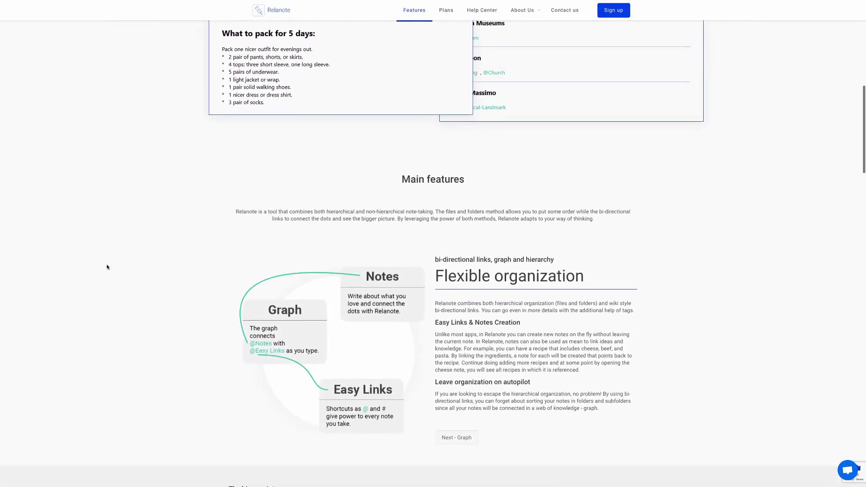
scroll(107, 267, "down", 5)
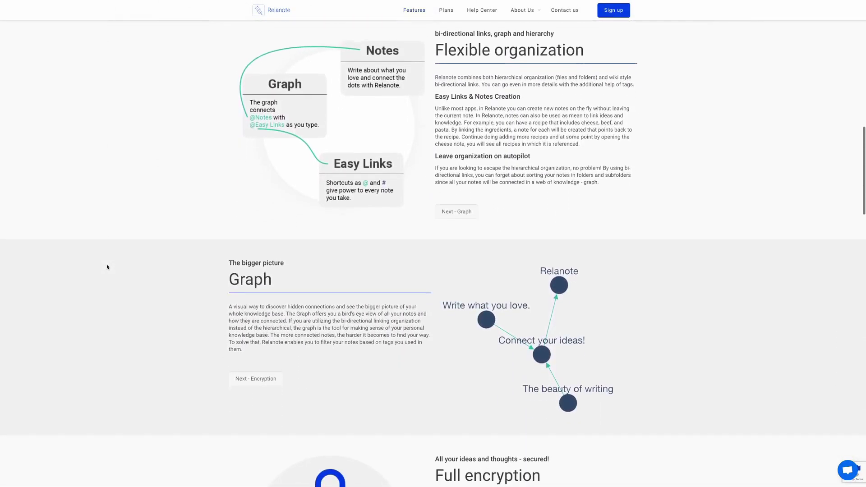
scroll(106, 267, "down", 5)
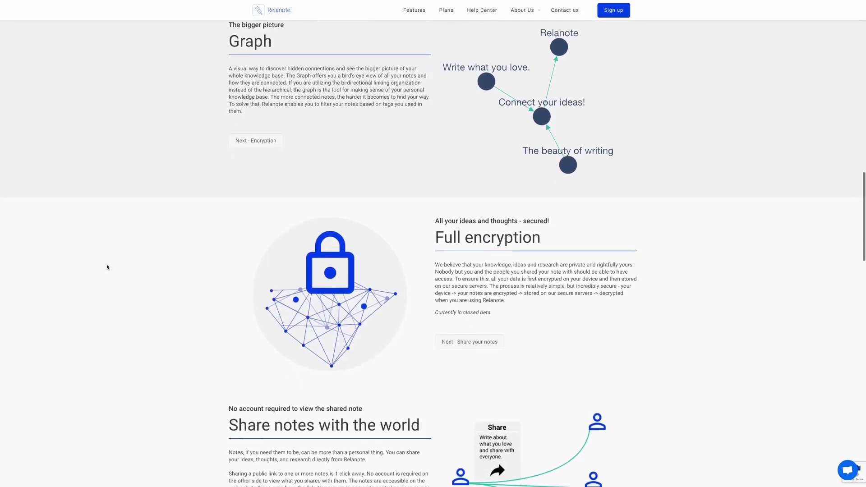
scroll(106, 267, "down", 8)
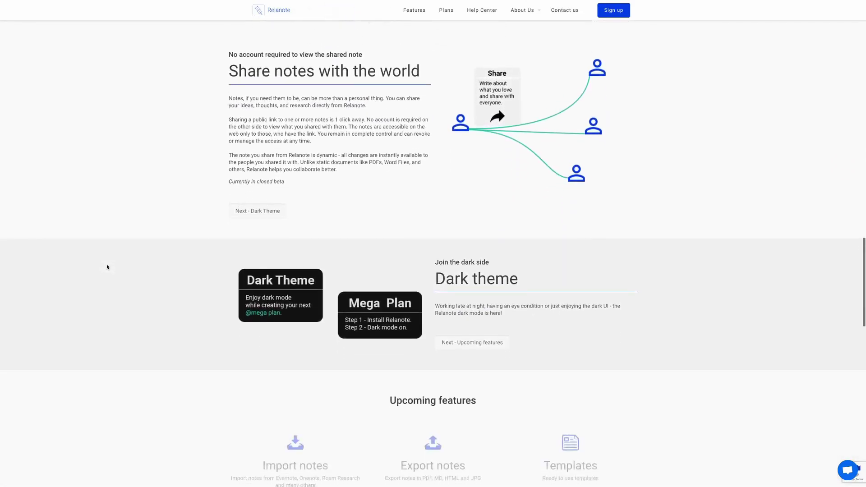
scroll(106, 267, "down", 8)
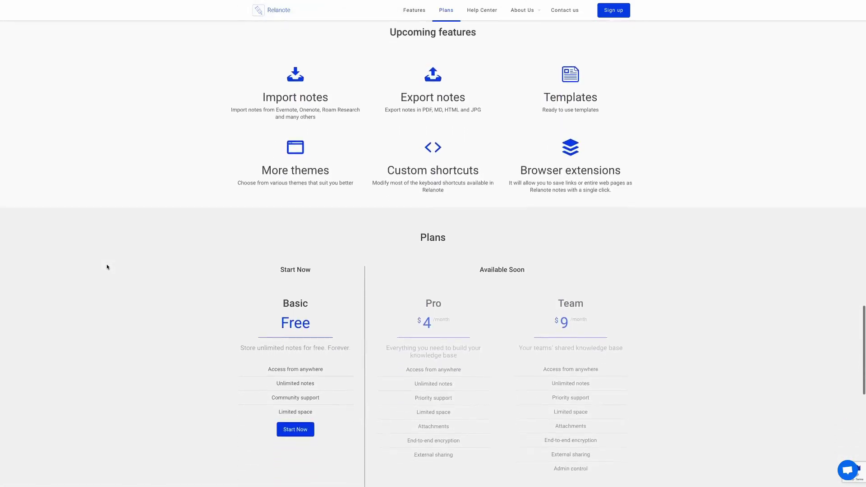
scroll(107, 267, "down", 8)
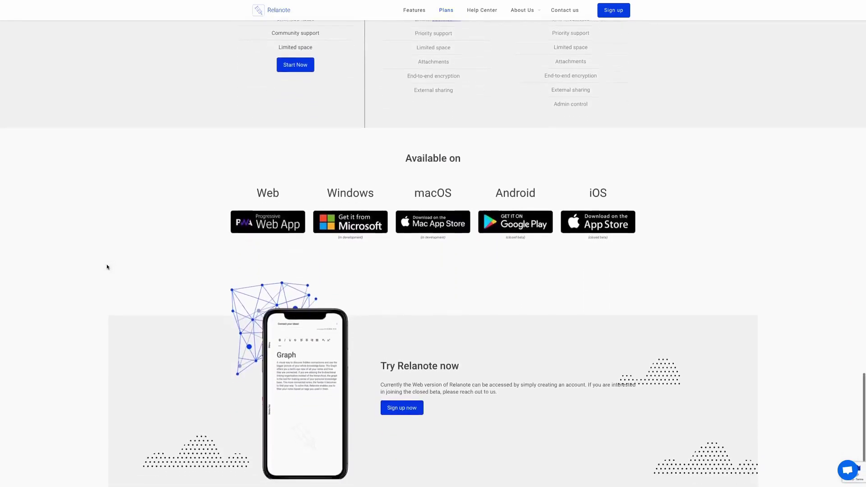
scroll(107, 267, "down", 3)
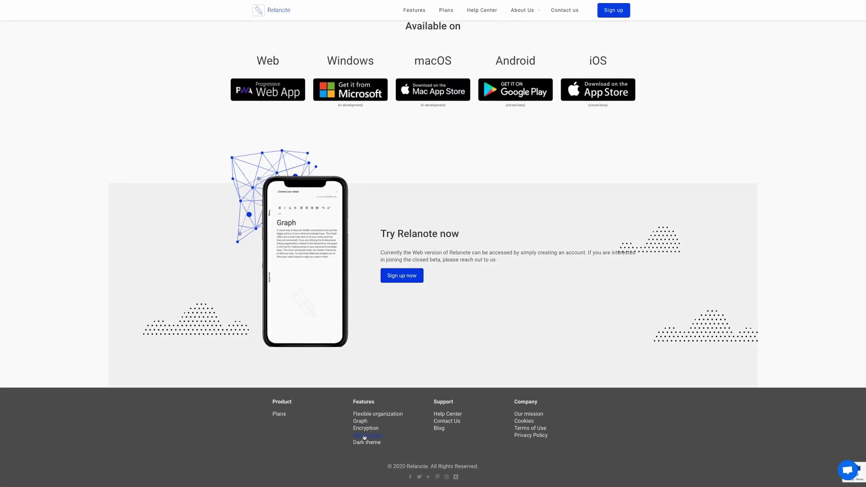
Open the About us page via Our mission under Company in the footer.
left_click(521, 415)
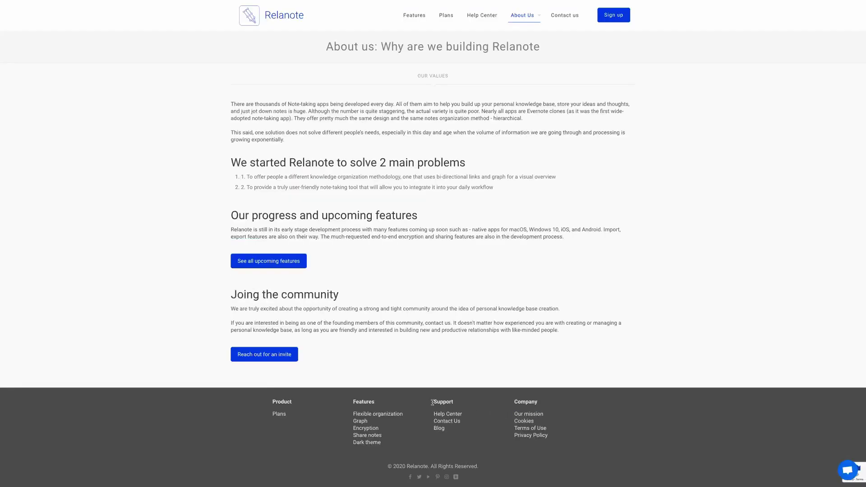